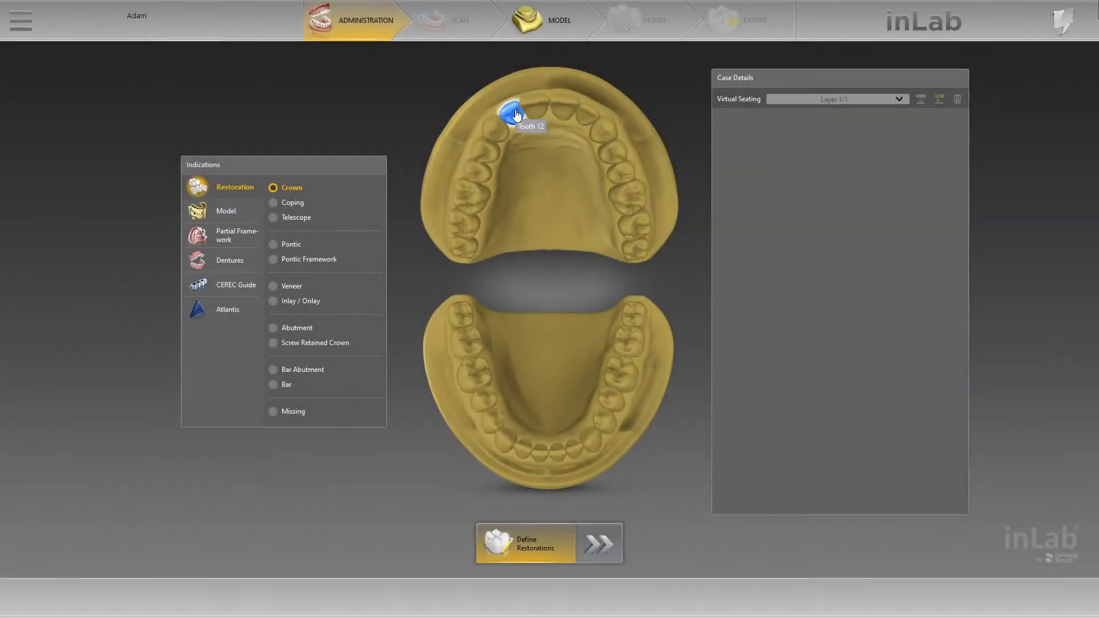
# Define anatomic crown restorations on upper teeth 12, 11, 21 and 22
pyautogui.click(520, 115)
pyautogui.click(541, 107)
pyautogui.click(562, 105)
pyautogui.click(583, 113)
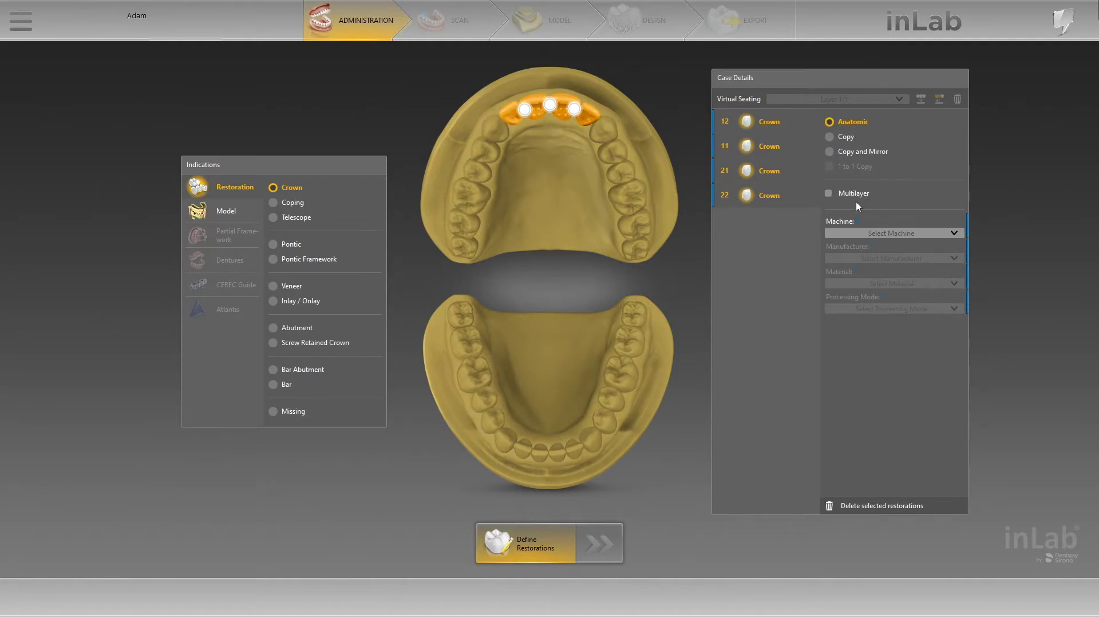
# Set the crowns' machine to 5-Axis-0.6-Instrument and their manufacturer to Dentsply Sirona
pyautogui.click(868, 233)
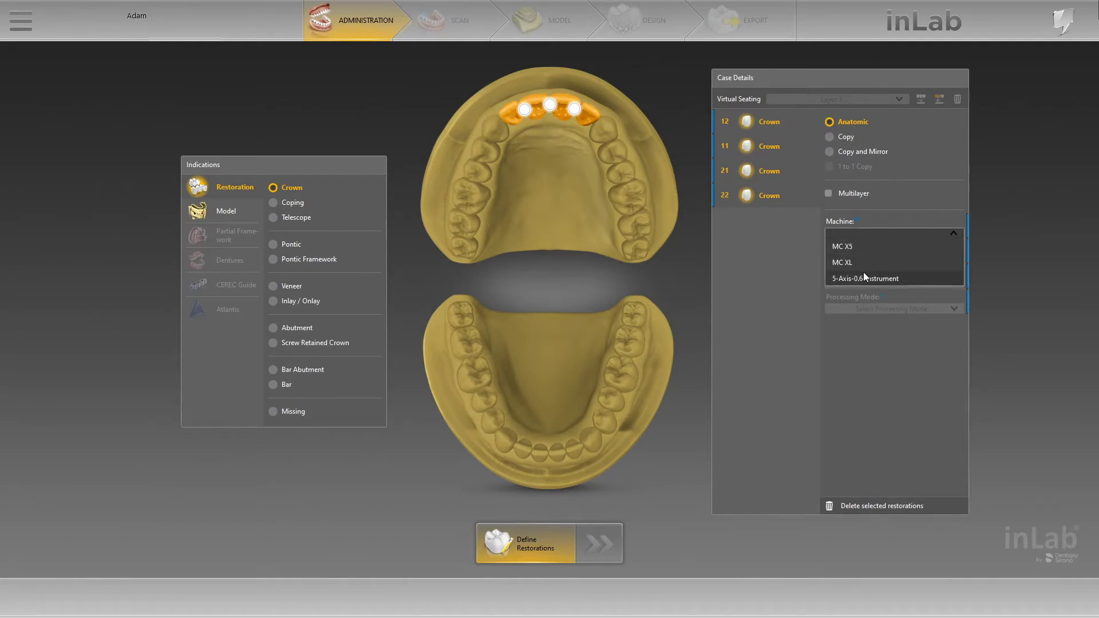
pyautogui.click(865, 279)
pyautogui.click(882, 259)
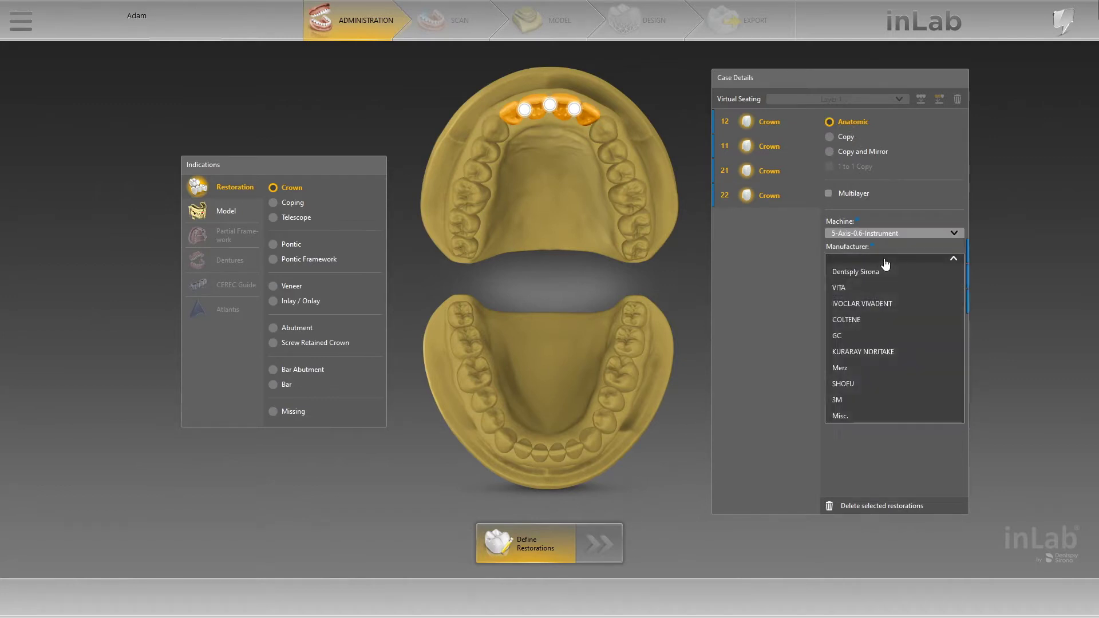
pyautogui.click(876, 304)
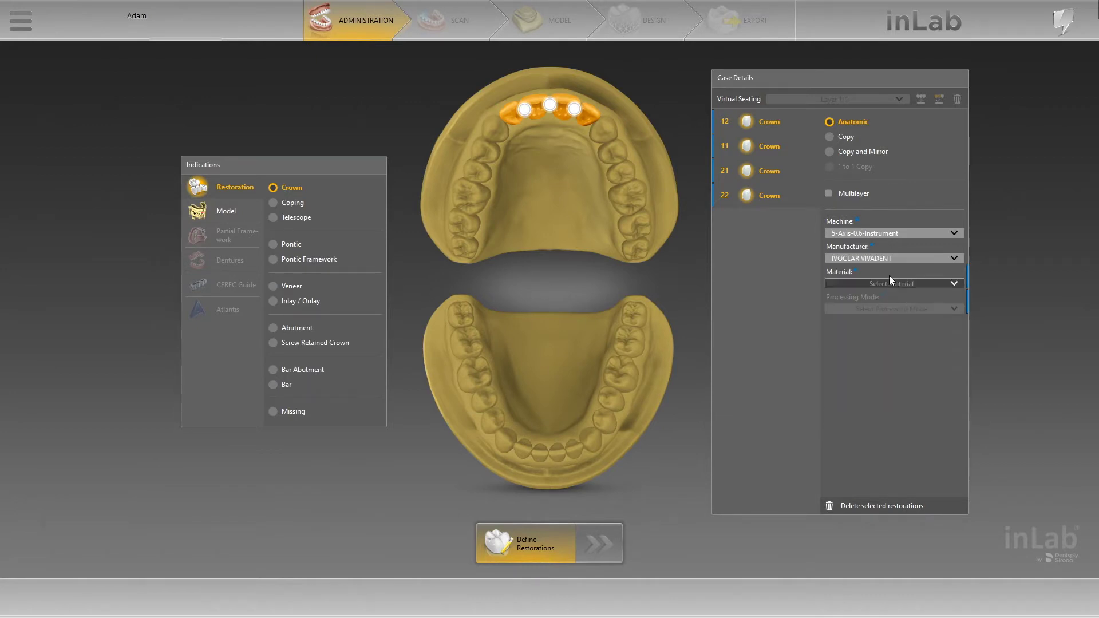
pyautogui.click(876, 258)
pyautogui.click(865, 273)
# Choose Wax Disc as the material for the four crowns
pyautogui.click(916, 285)
pyautogui.click(927, 287)
pyautogui.click(918, 286)
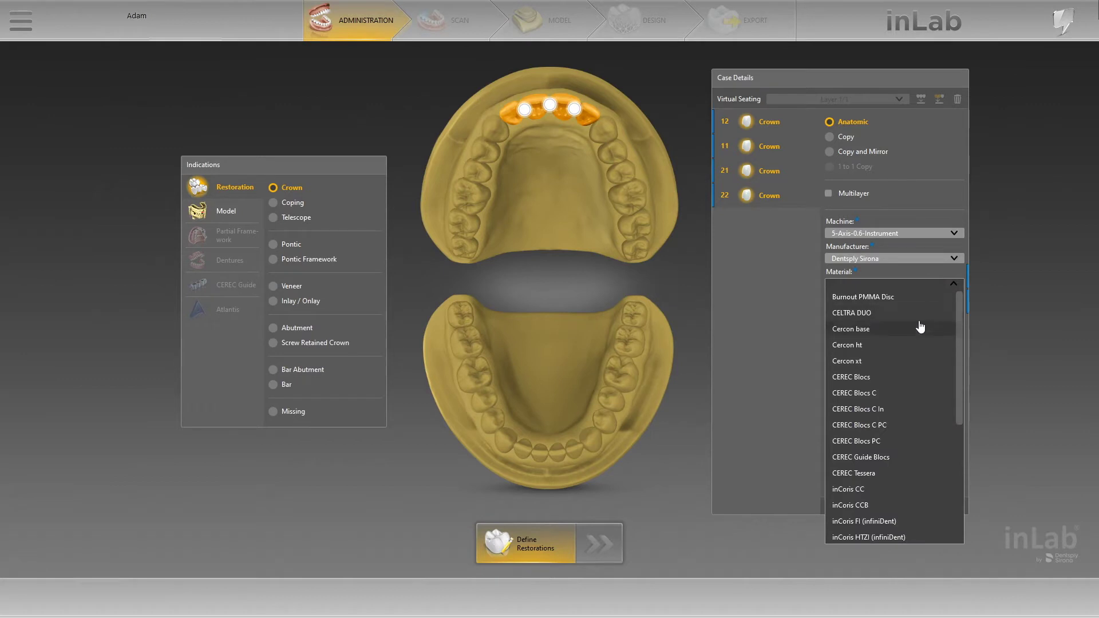
pyautogui.scroll(-2, 885, 493)
pyautogui.scroll(-3, 883, 478)
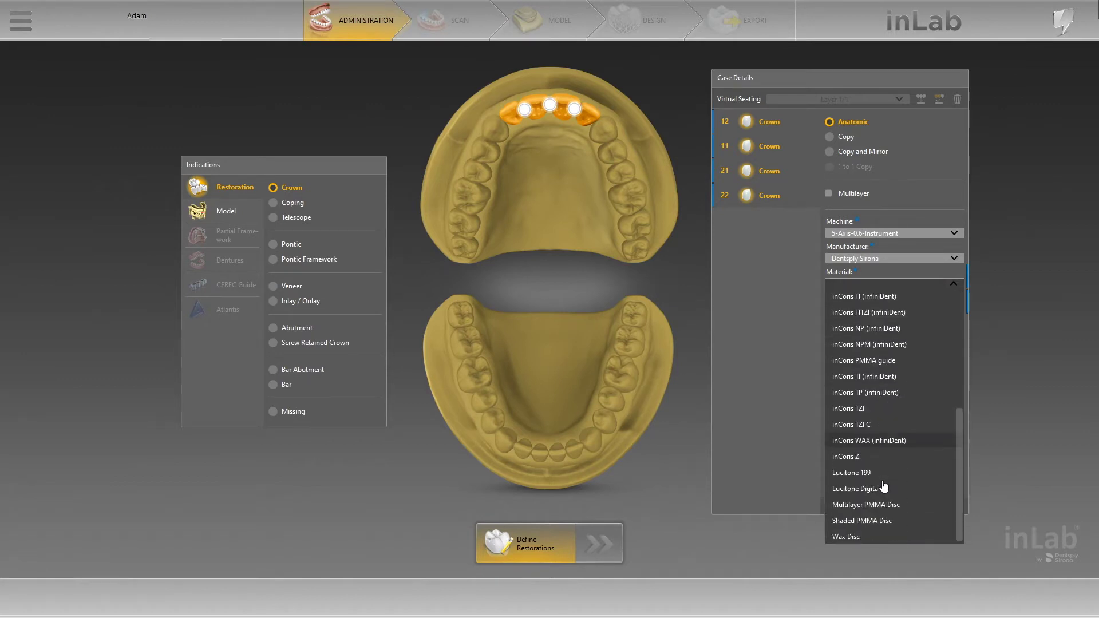
pyautogui.click(854, 536)
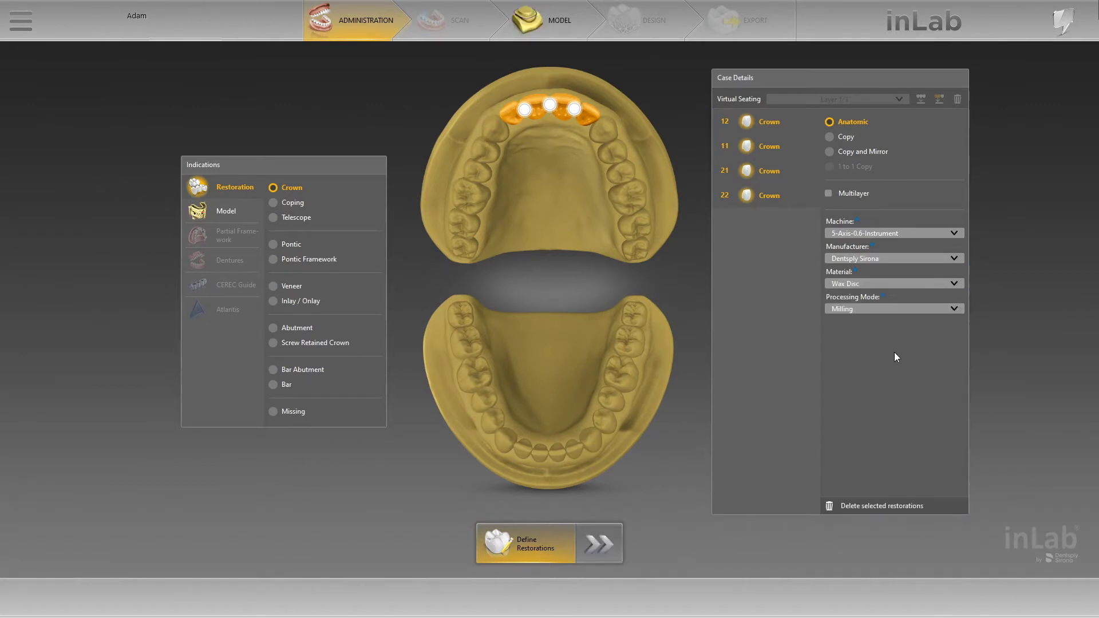
# Proceed to the model phase and rotate the scanned jaws to align them with the model axis
pyautogui.click(599, 544)
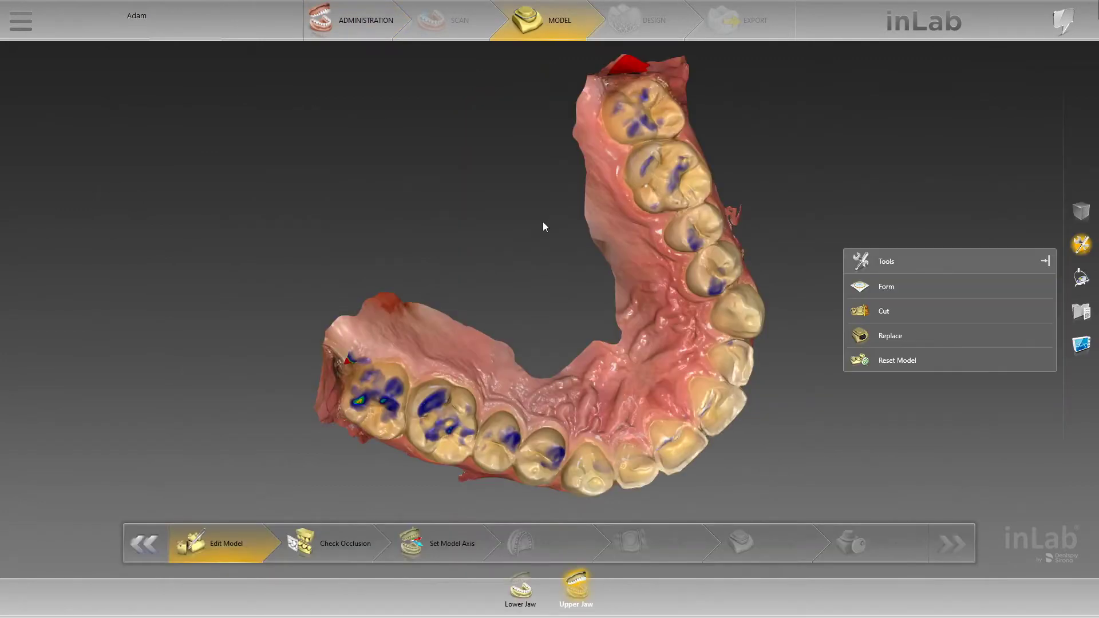
pyautogui.click(443, 551)
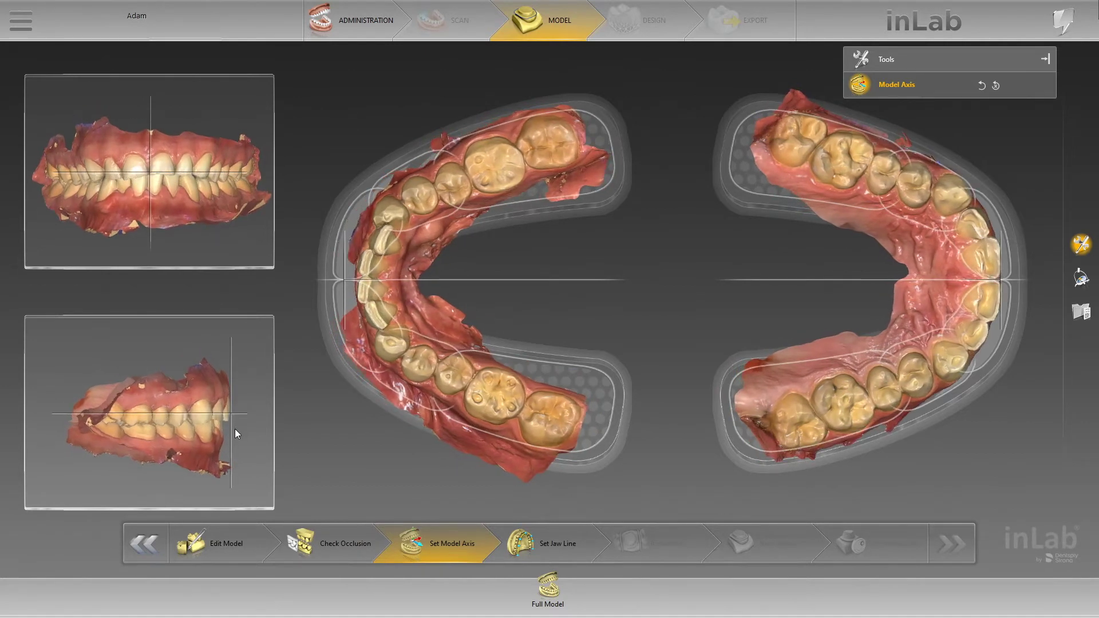
pyautogui.moveTo(239, 231); pyautogui.dragTo(223, 201)
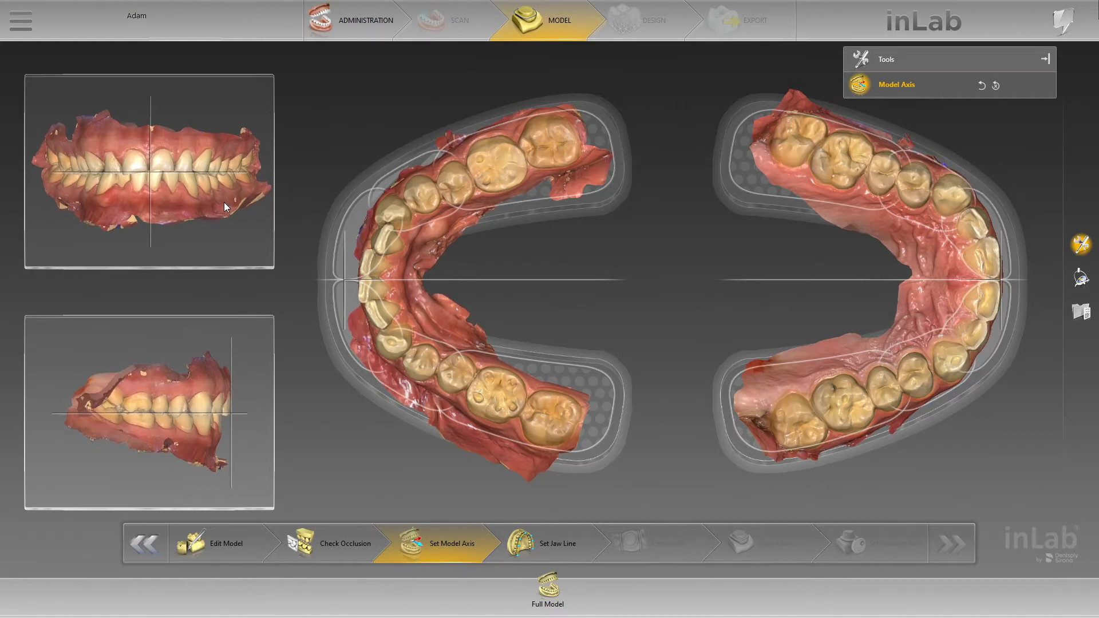
# Start setting the jaw line and move the upper-jaw markers for teeth 12, 11 and 21 onto their preparations
pyautogui.click(541, 547)
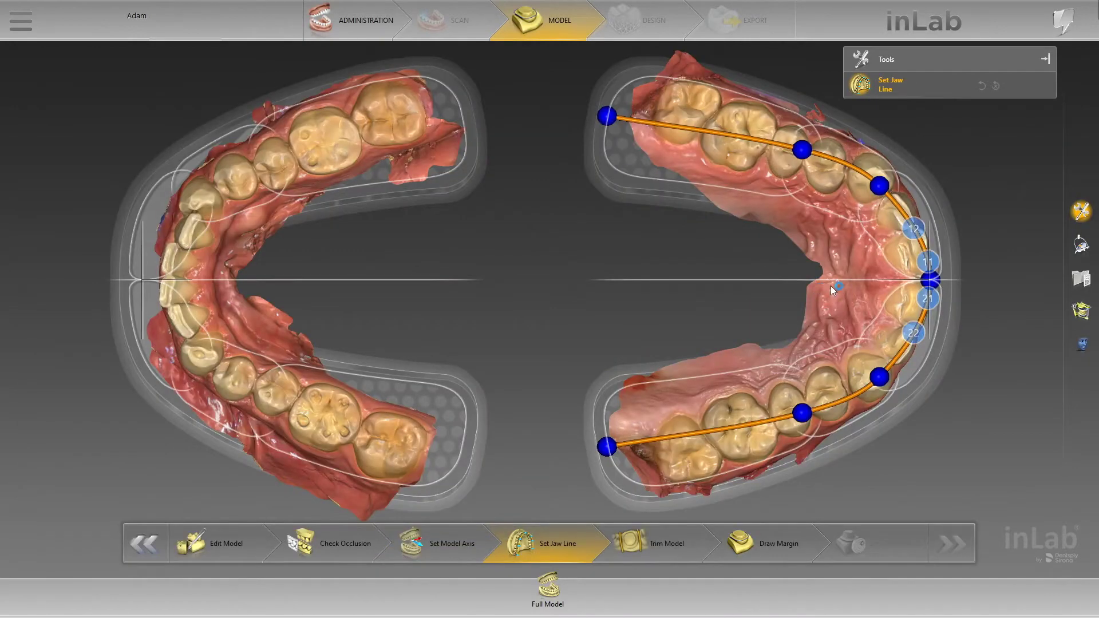
pyautogui.moveTo(913, 229); pyautogui.dragTo(899, 211)
pyautogui.moveTo(924, 253); pyautogui.dragTo(918, 254)
pyautogui.moveTo(927, 297); pyautogui.dragTo(912, 307)
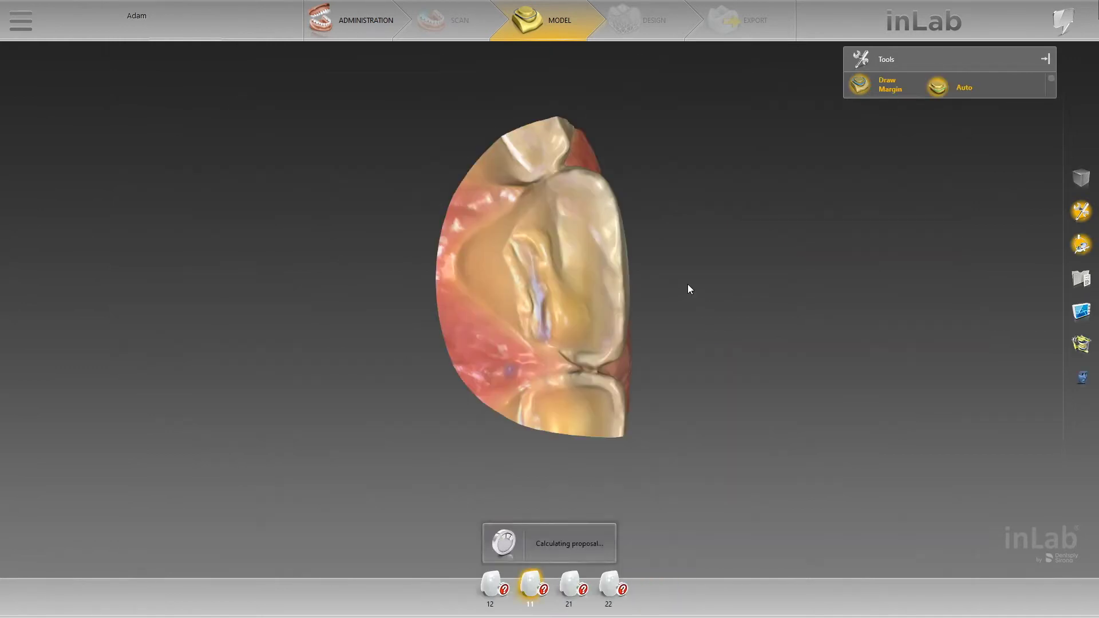
# Draw the first part of tooth 11's margin in Manual mode, from the tooth 21 contact along the labial edge and around toward tooth 12
pyautogui.scroll(3, 590, 278)
pyautogui.moveTo(700, 259)
pyautogui.mouseDown()
pyautogui.moveTo(715, 263)
pyautogui.moveTo(740, 233)
pyautogui.moveTo(773, 222)
pyautogui.moveTo(599, 238)
pyautogui.moveTo(695, 248)
pyautogui.mouseUp()
pyautogui.moveTo(696, 250); pyautogui.dragTo(812, 183, button='middle')
pyautogui.click(938, 111)
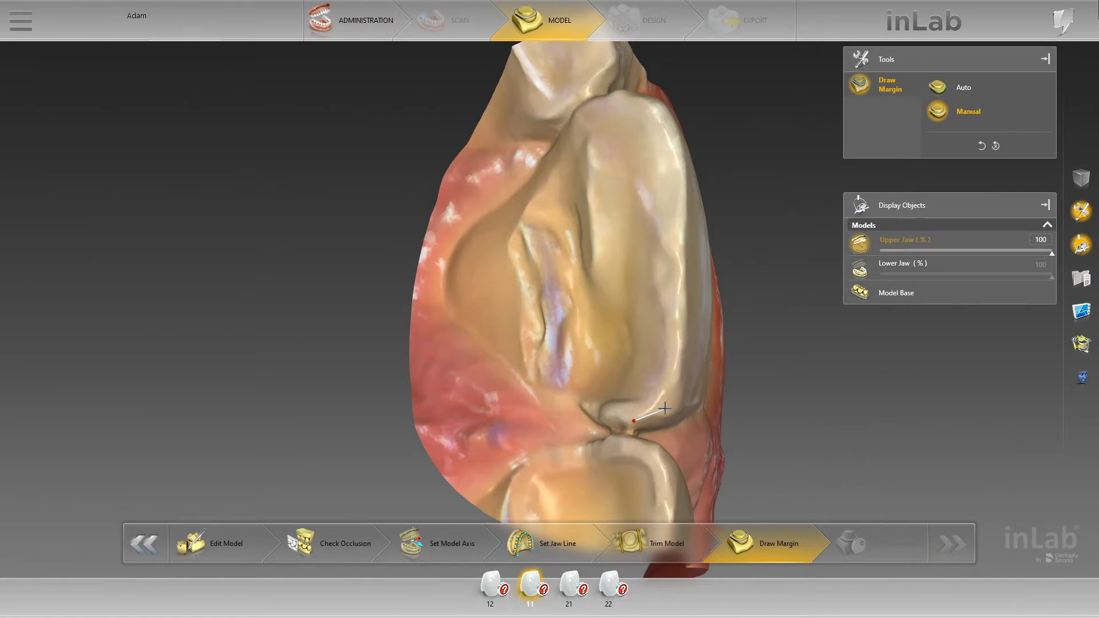
pyautogui.click(684, 293)
pyautogui.click(686, 185)
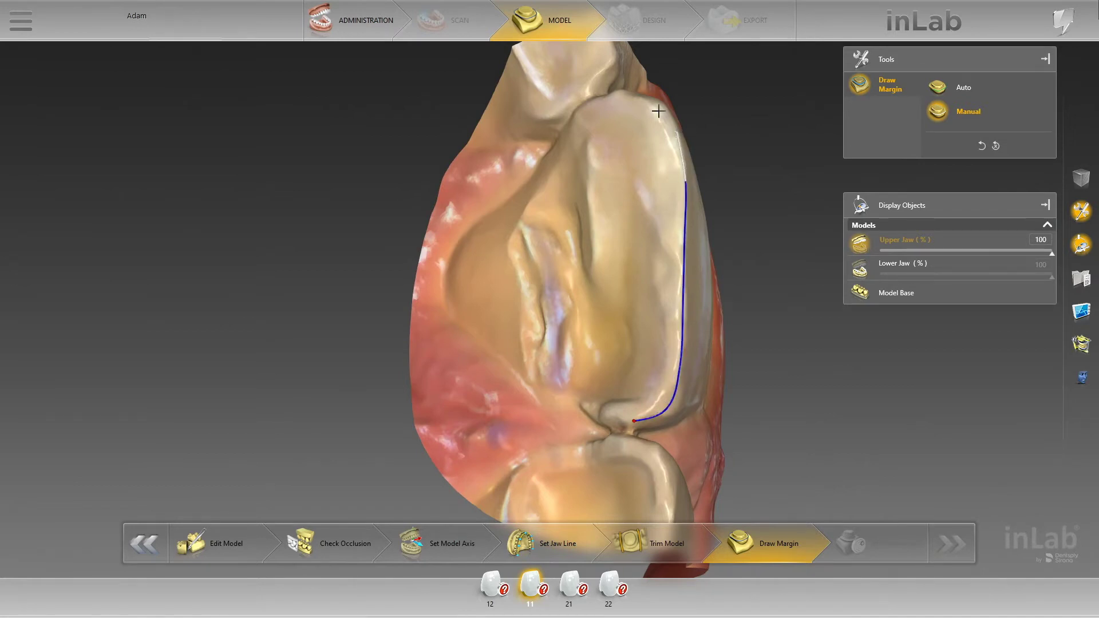
pyautogui.moveTo(635, 92); pyautogui.dragTo(610, 293, button='right')
pyautogui.click(592, 321)
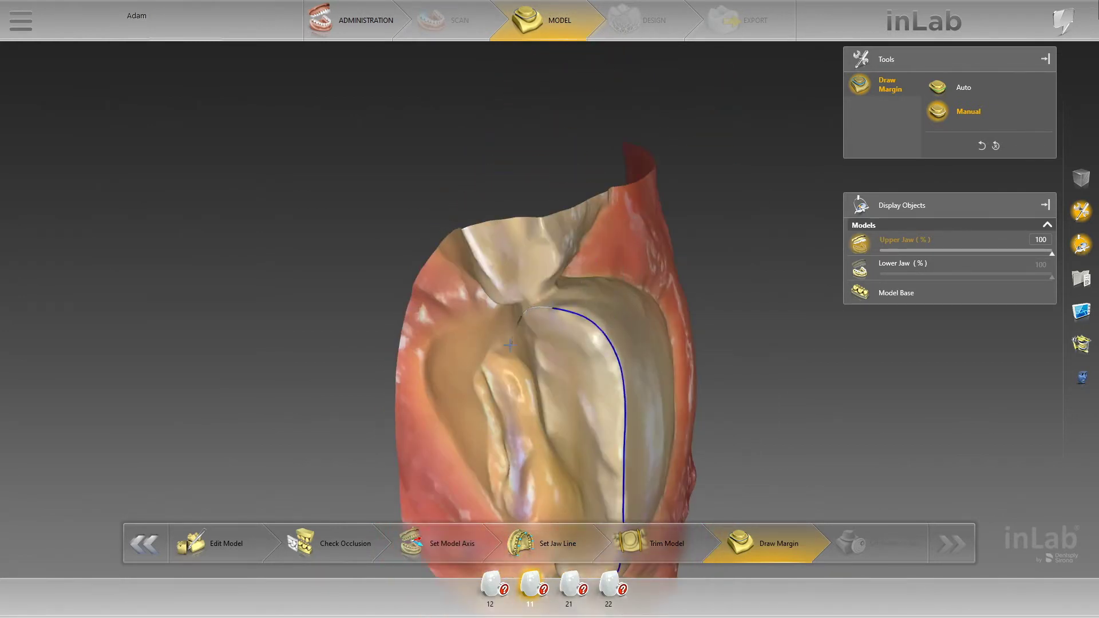
pyautogui.moveTo(510, 345); pyautogui.dragTo(539, 315, button='right')
pyautogui.click(454, 384)
# Complete and close tooth 11's margin along the palatal side in Auto mode
pyautogui.click(964, 87)
pyautogui.moveTo(480, 458); pyautogui.dragTo(525, 246, button='right')
pyautogui.click(468, 230)
pyautogui.doubleClick(536, 382)
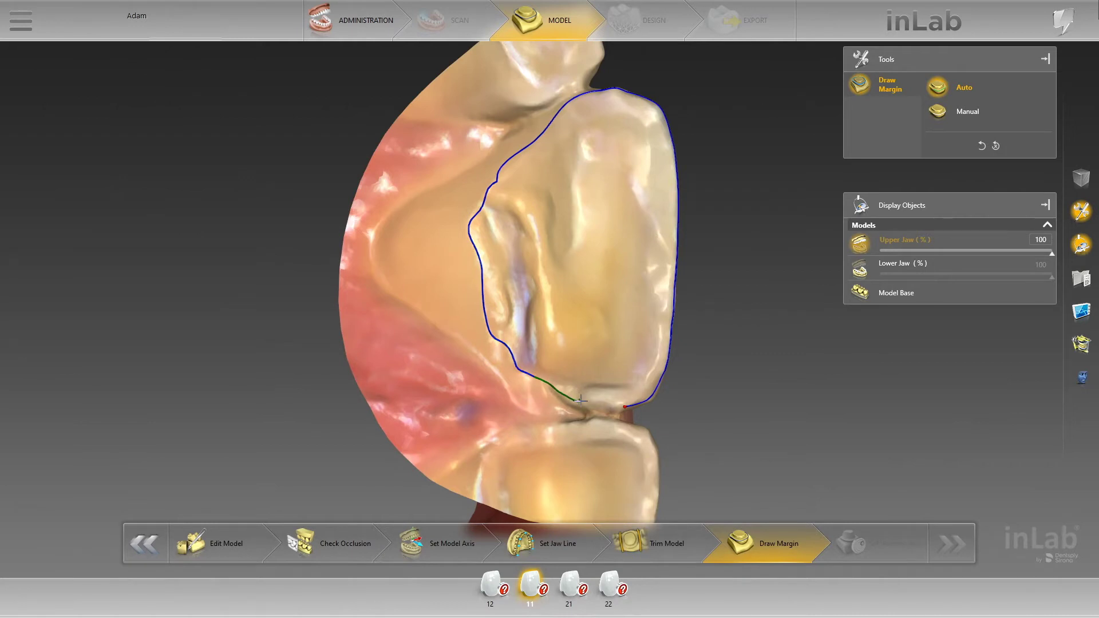
# Select tooth 12 and trace its closed preparation margin in Auto mode
pyautogui.click(490, 584)
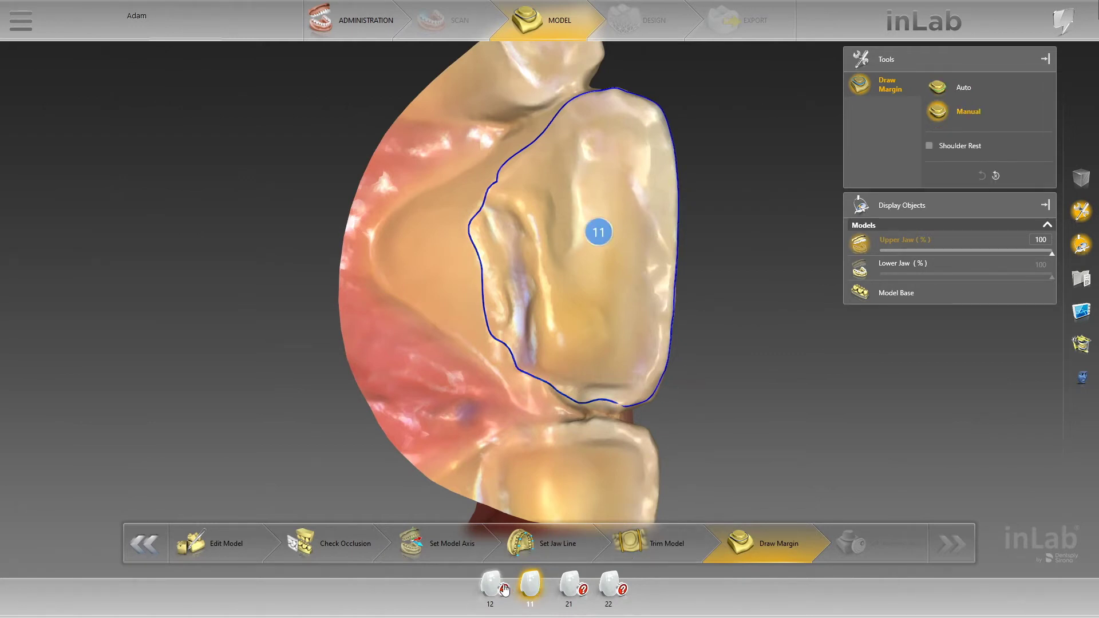
pyautogui.scroll(3, 618, 284)
pyautogui.scroll(2, 617, 285)
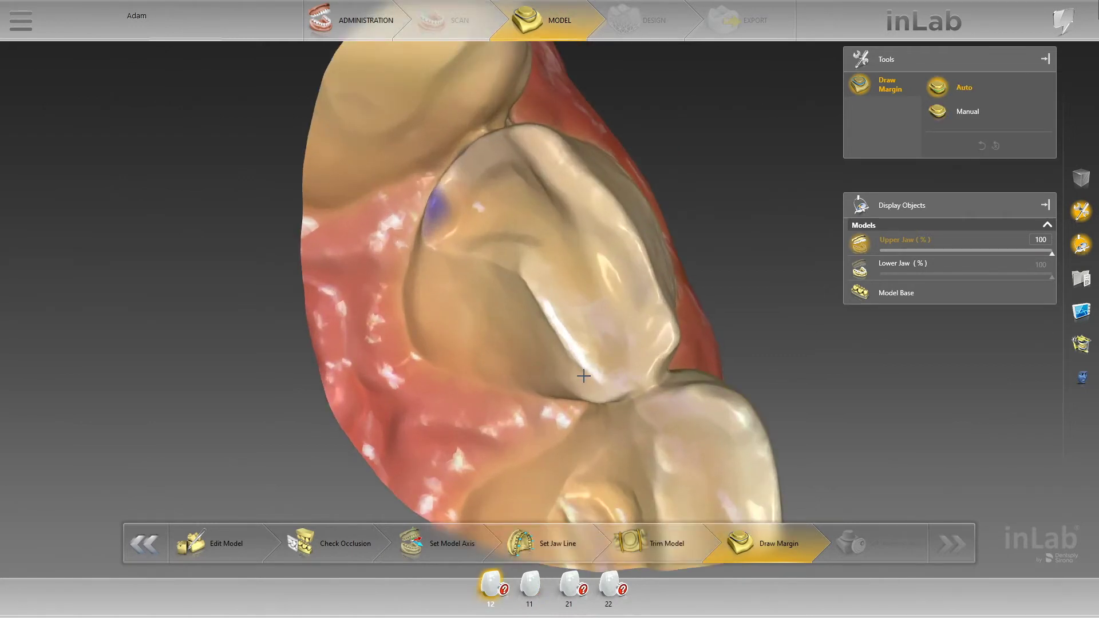
pyautogui.moveTo(577, 357)
pyautogui.mouseDown()
pyautogui.moveTo(528, 293)
pyautogui.moveTo(444, 252)
pyautogui.moveTo(426, 224)
pyautogui.moveTo(480, 132)
pyautogui.moveTo(548, 133)
pyautogui.moveTo(630, 226)
pyautogui.moveTo(673, 329)
pyautogui.moveTo(627, 394)
pyautogui.moveTo(593, 373)
pyautogui.mouseUp()
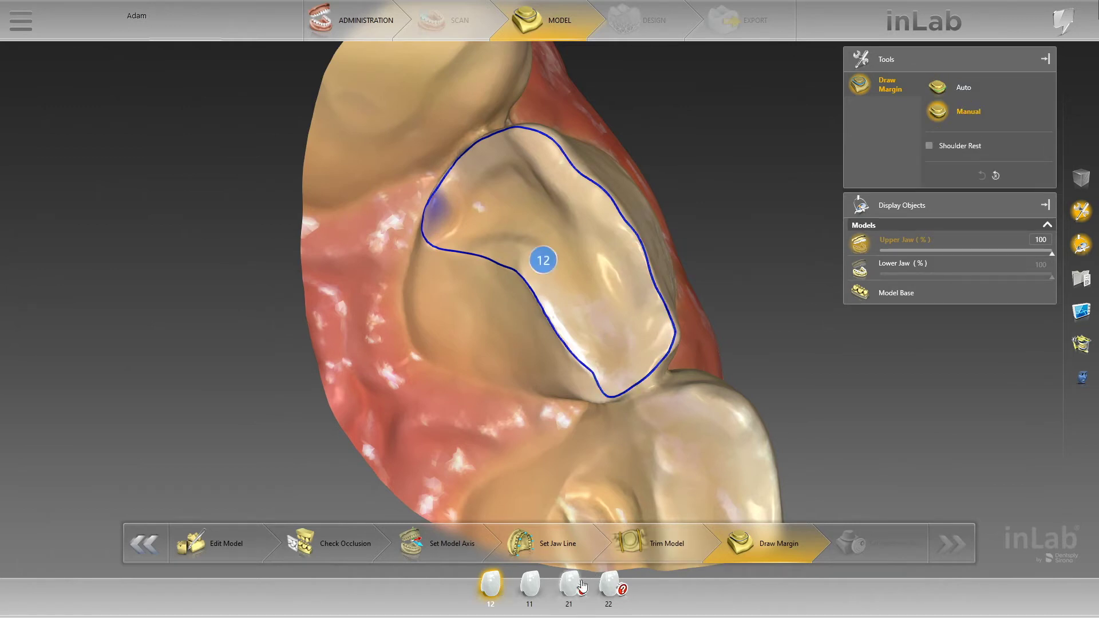
# Trace the closed preparation margin around tooth 21 in Auto mode
pyautogui.moveTo(575, 365)
pyautogui.mouseDown()
pyautogui.moveTo(536, 346)
pyautogui.moveTo(530, 314)
pyautogui.mouseUp()
pyautogui.moveTo(530, 268)
pyautogui.mouseDown()
pyautogui.moveTo(552, 177)
pyautogui.moveTo(642, 163)
pyautogui.mouseUp()
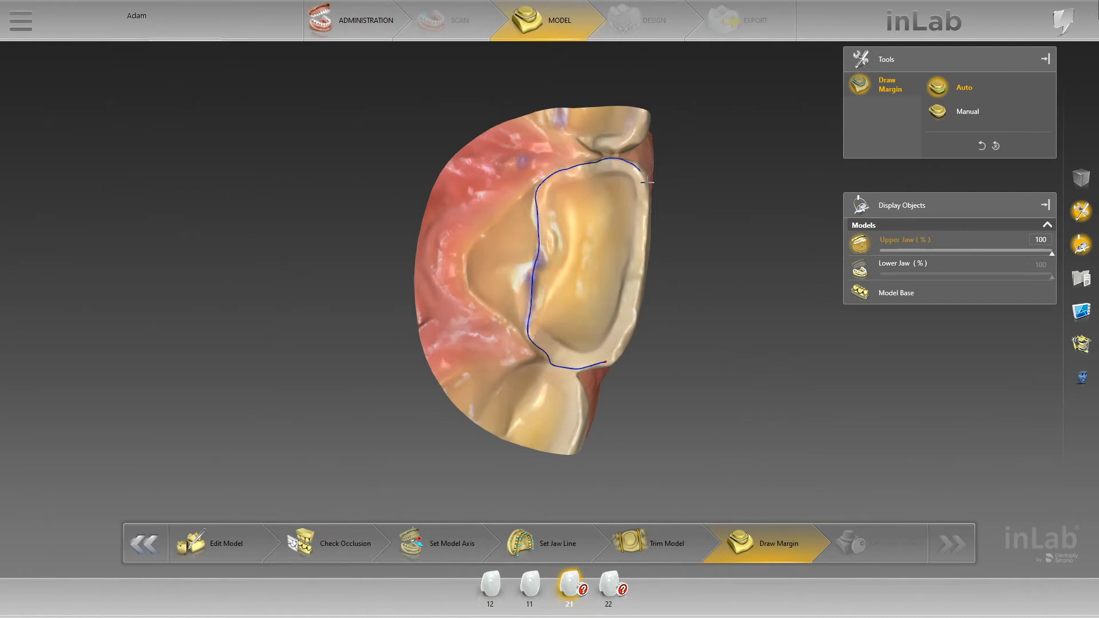
pyautogui.moveTo(645, 258); pyautogui.dragTo(612, 359)
# Select tooth 22 and trace its closed preparation margin in Auto mode
pyautogui.click(612, 588)
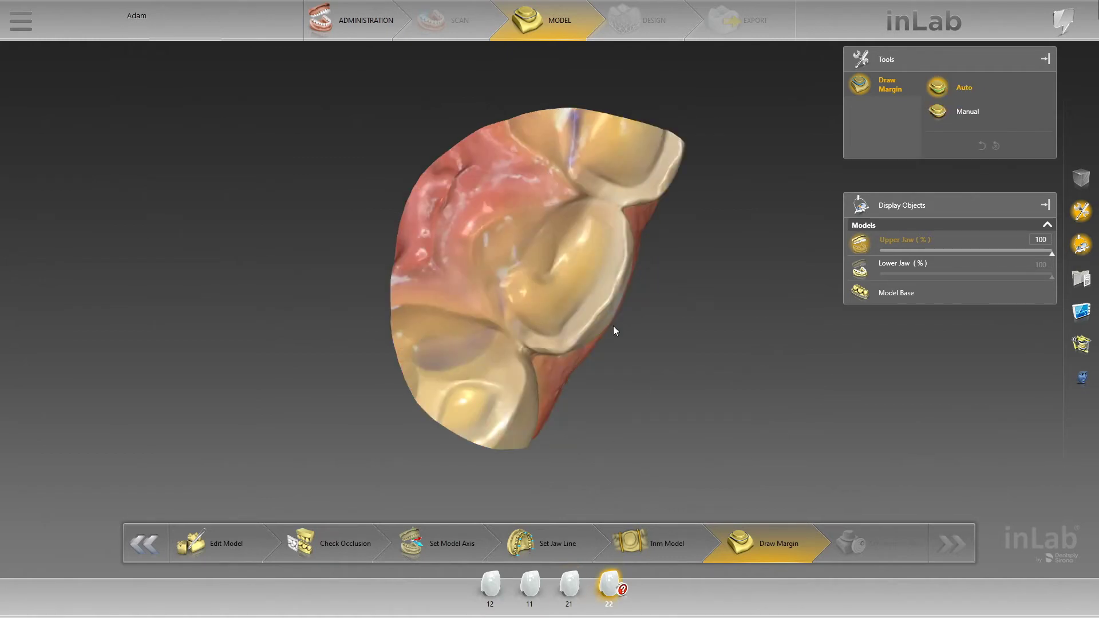
pyautogui.moveTo(570, 346)
pyautogui.mouseDown()
pyautogui.moveTo(623, 223)
pyautogui.moveTo(579, 200)
pyautogui.mouseUp()
pyautogui.moveTo(538, 232)
pyautogui.mouseDown()
pyautogui.moveTo(507, 264)
pyautogui.moveTo(530, 232)
pyautogui.mouseUp()
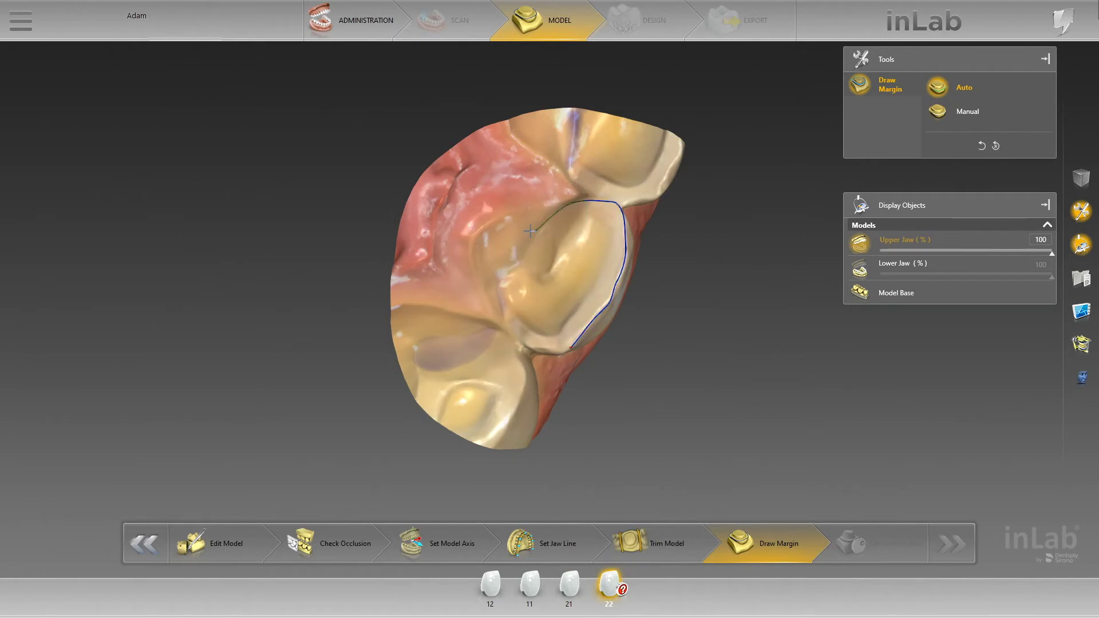
pyautogui.moveTo(507, 330); pyautogui.dragTo(541, 345)
pyautogui.doubleClick(571, 347)
# Proceed to the design phase and set crown 22's proximal, occlusal and dynamic contact strengths to 0 µm
pyautogui.click(851, 547)
pyautogui.moveTo(695, 363)
pyautogui.mouseDown(button='middle')
pyautogui.moveTo(606, 350)
pyautogui.moveTo(675, 379)
pyautogui.moveTo(695, 366)
pyautogui.mouseUp(button='middle')
pyautogui.click(654, 35)
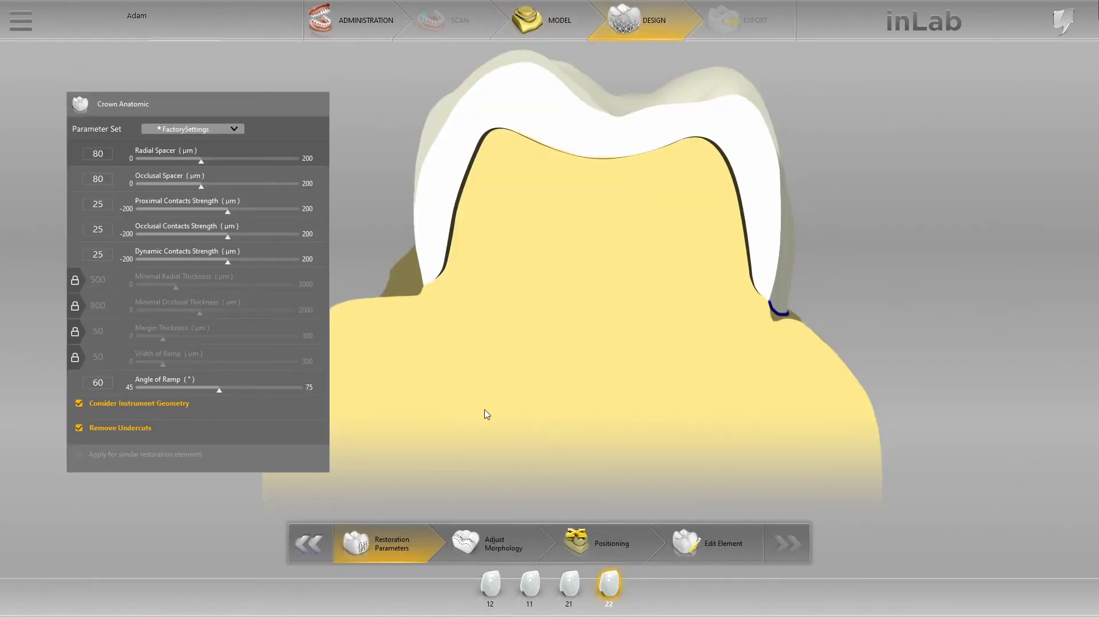
pyautogui.moveTo(228, 211); pyautogui.dragTo(215, 262)
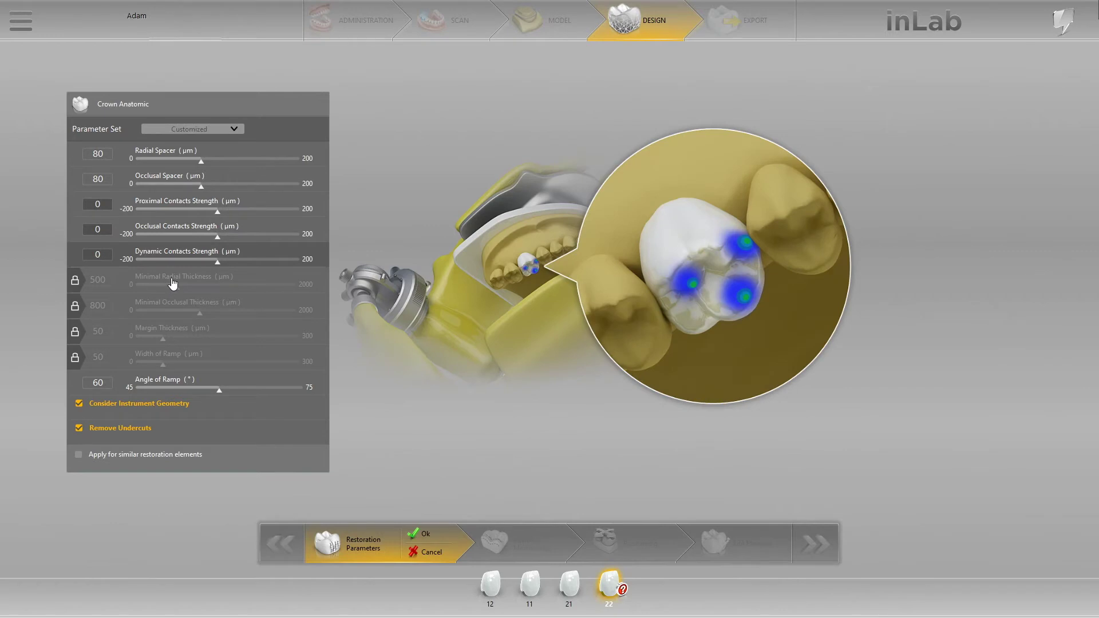
# Unlock minimal radial thickness, minimal occlusal thickness, margin thickness and width of ramp, and set each to 0 µm
pyautogui.click(86, 283)
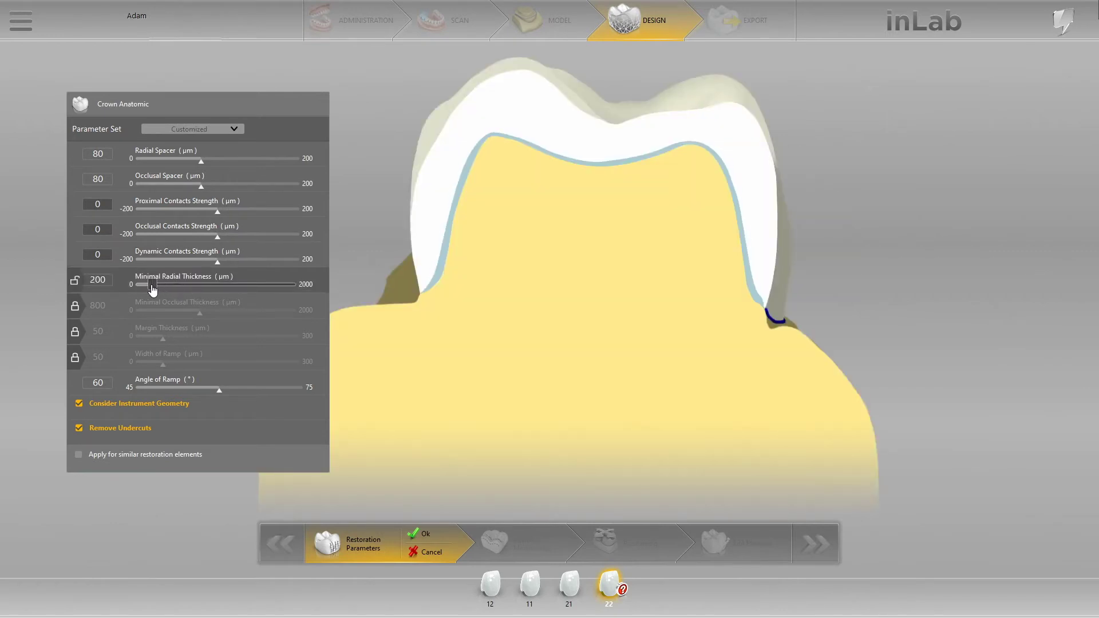
pyautogui.moveTo(177, 289); pyautogui.dragTo(135, 285)
pyautogui.click(81, 308)
pyautogui.moveTo(200, 313); pyautogui.dragTo(121, 364)
pyautogui.click(97, 341)
pyautogui.click(75, 355)
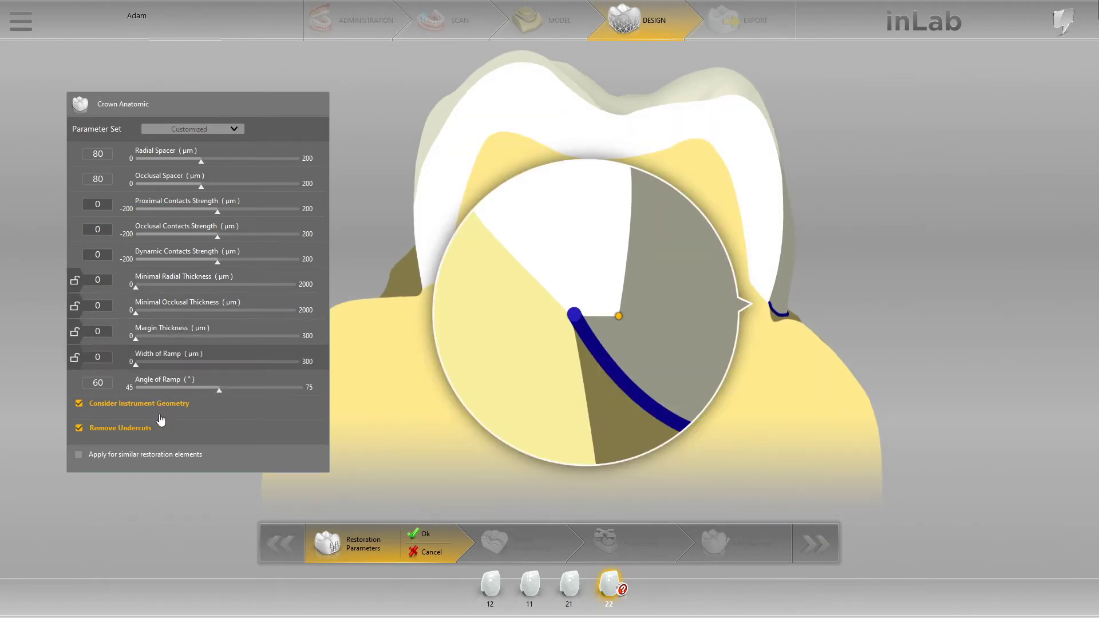
# Turn off Remove Undercuts and Consider Instrument Geometry, then apply the parameters to all similar restoration elements
pyautogui.moveTo(120, 436)
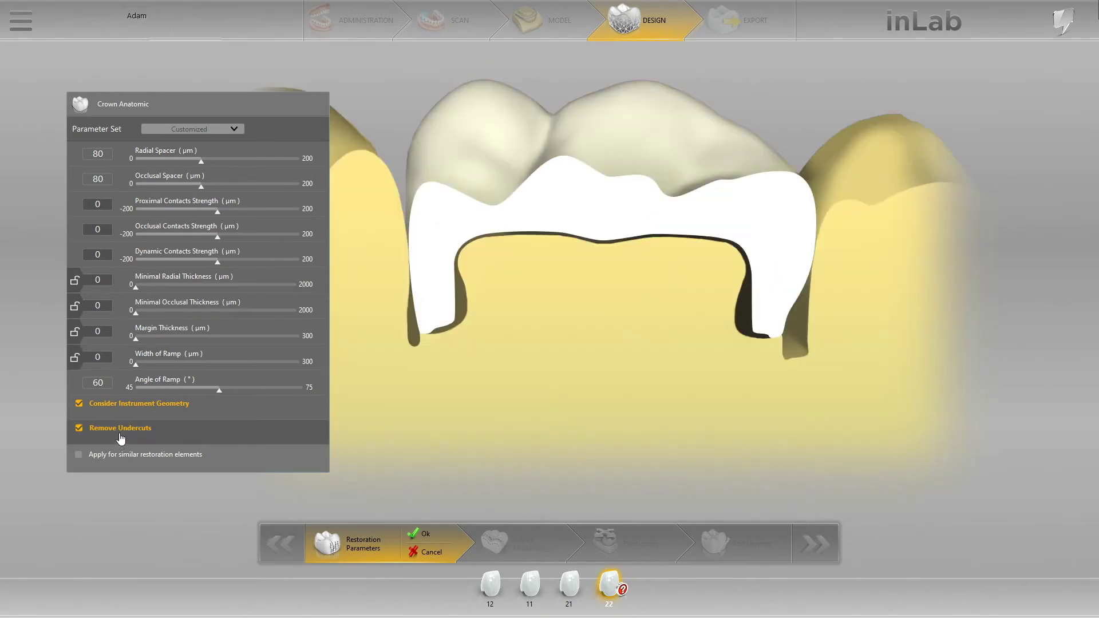
pyautogui.click(82, 430)
pyautogui.click(80, 404)
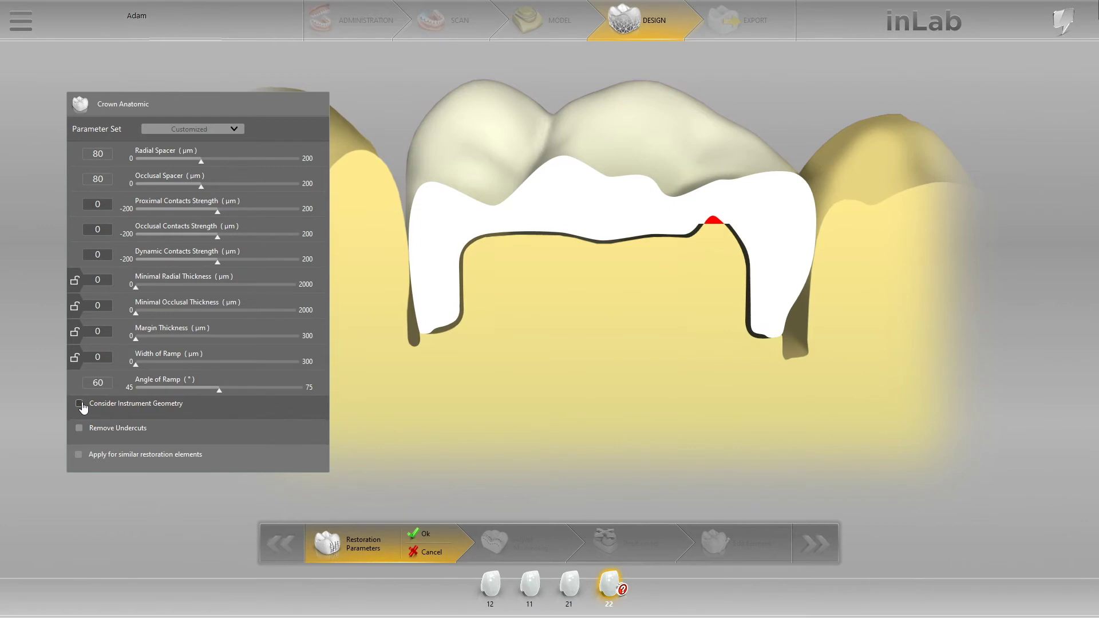
pyautogui.click(92, 461)
pyautogui.click(424, 534)
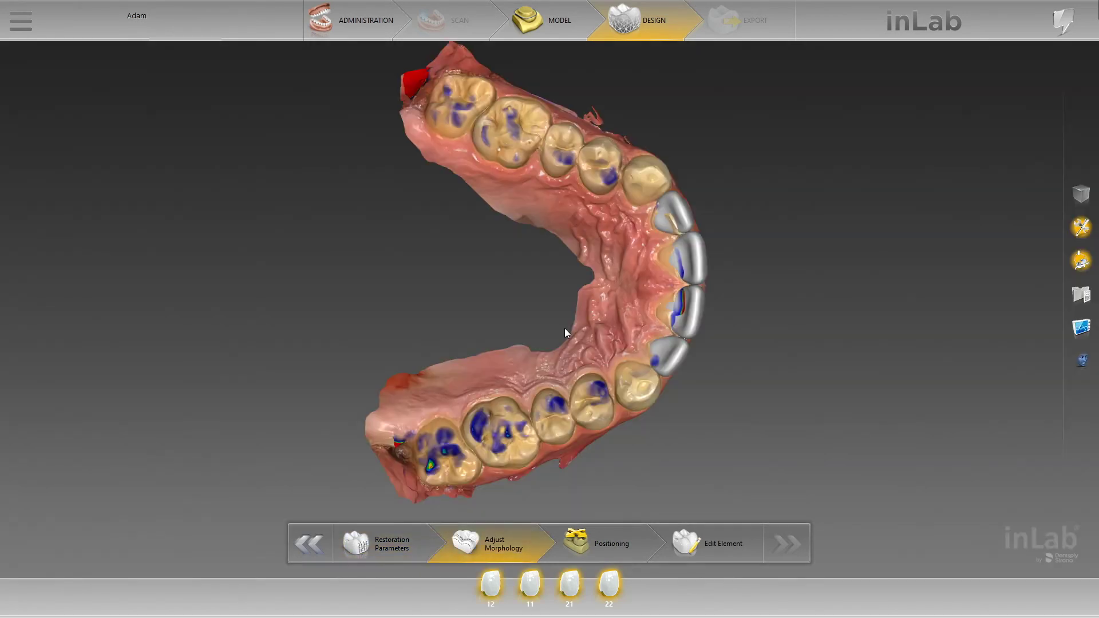
# Try the Ovoid, Square and Tapered anterior forms on the four upper crowns
pyautogui.moveTo(550, 198); pyautogui.dragTo(699, 315)
pyautogui.moveTo(699, 319); pyautogui.dragTo(528, 196, button='middle')
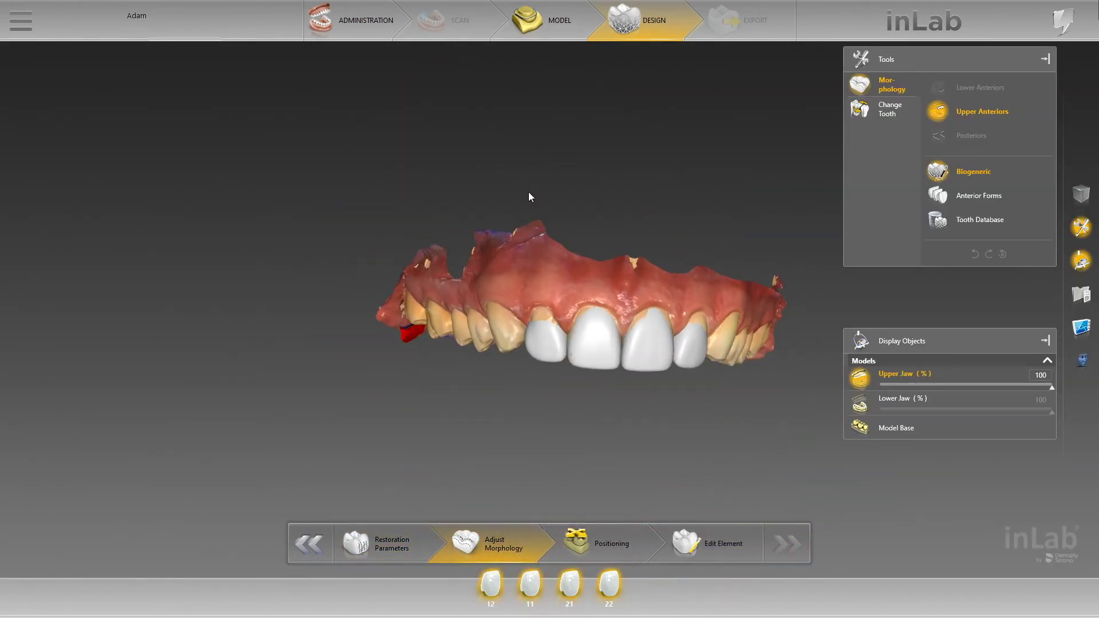
pyautogui.click(995, 201)
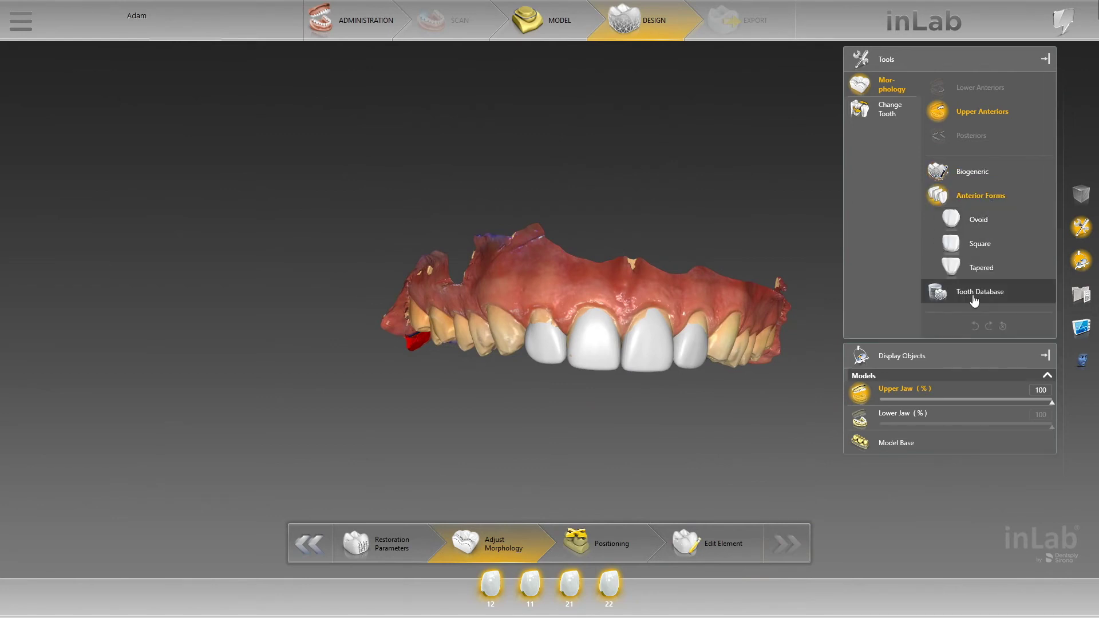
pyautogui.click(981, 245)
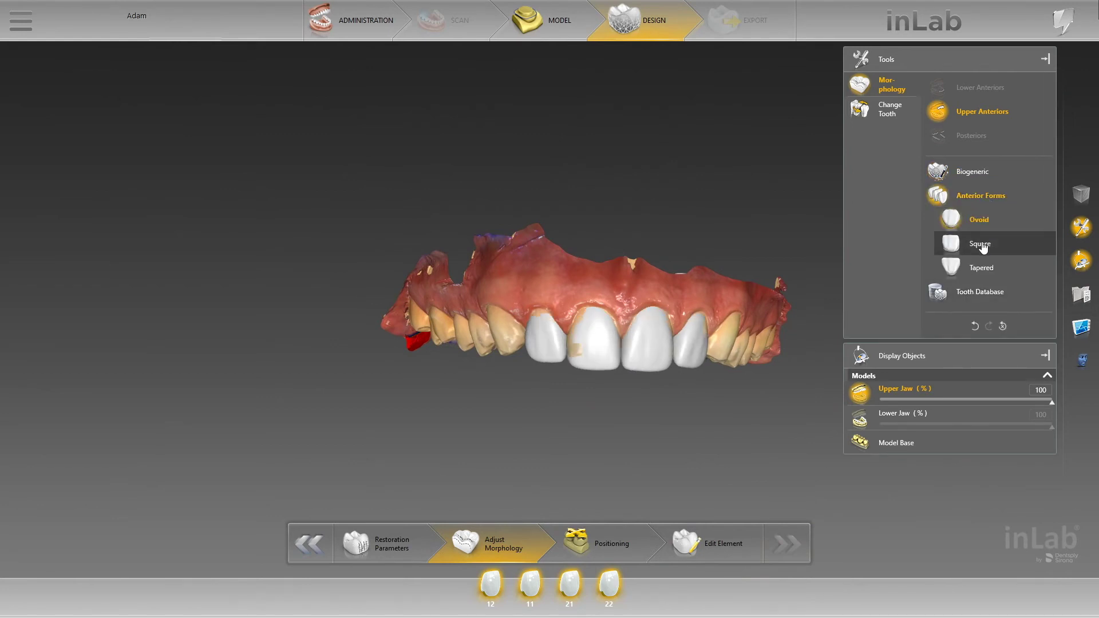
pyautogui.click(981, 269)
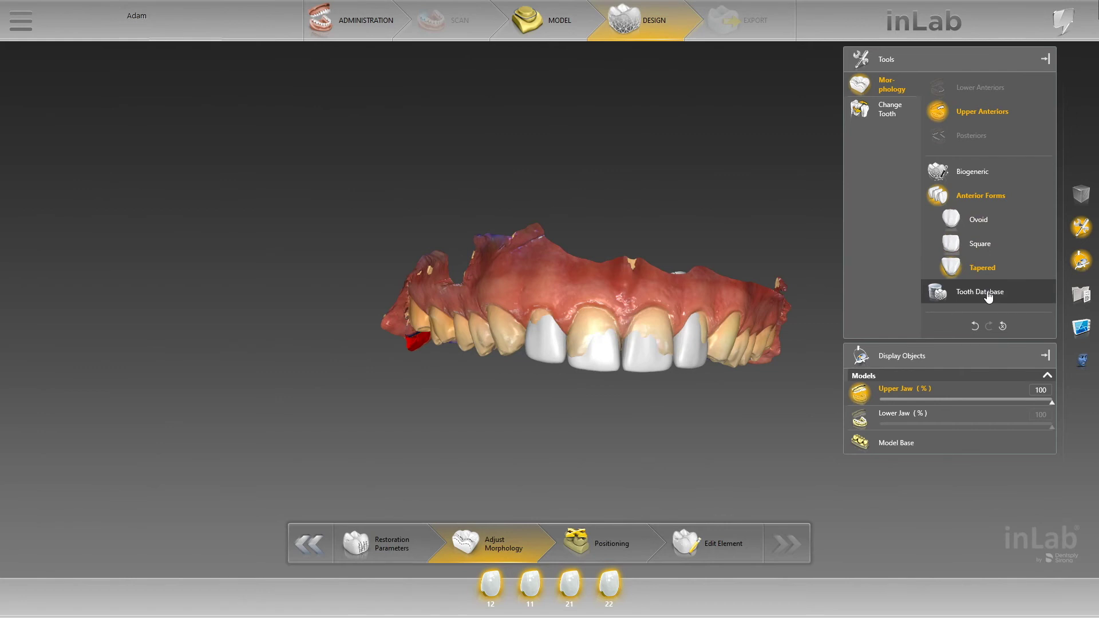
# Give the upper anterior crowns the Vita Physiodens Square morphology from the tooth database
pyautogui.click(988, 293)
pyautogui.click(996, 269)
pyautogui.click(995, 271)
pyautogui.click(995, 272)
pyautogui.click(993, 283)
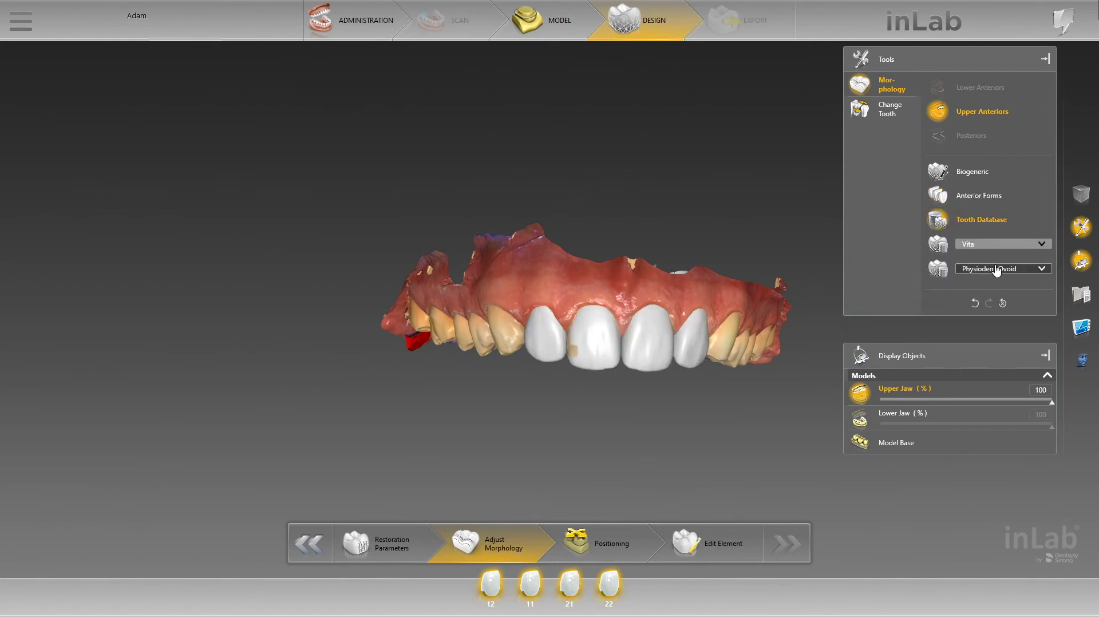
pyautogui.click(996, 273)
pyautogui.click(992, 296)
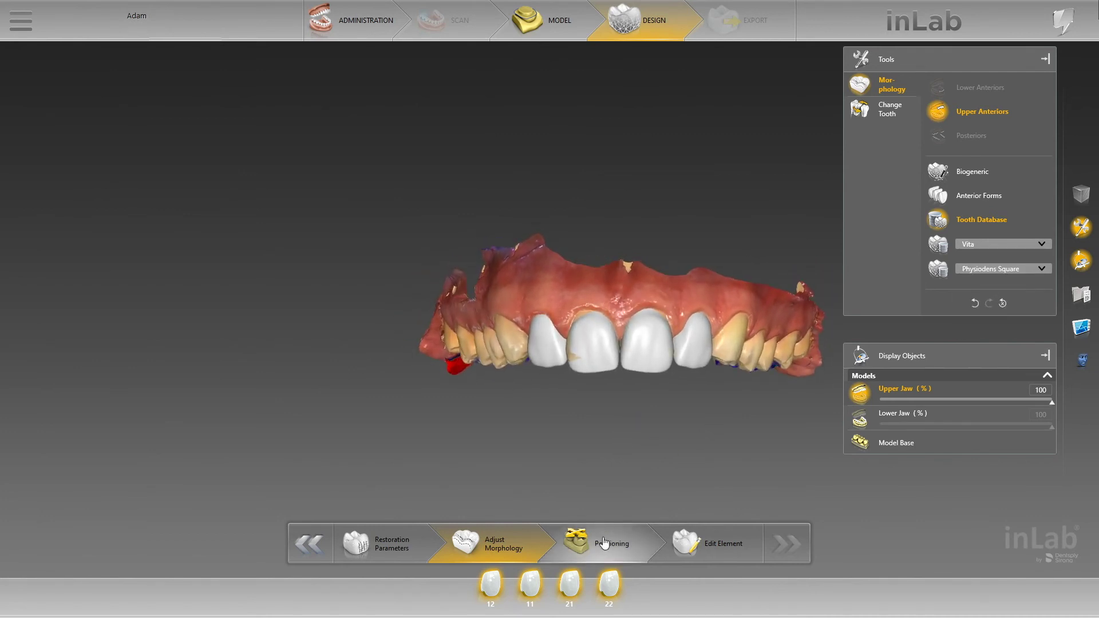
# Start positioning and move the four anterior crowns together slightly toward the gum line
pyautogui.moveTo(650, 438); pyautogui.dragTo(575, 432, button='right')
pyautogui.scroll(5, 578, 432)
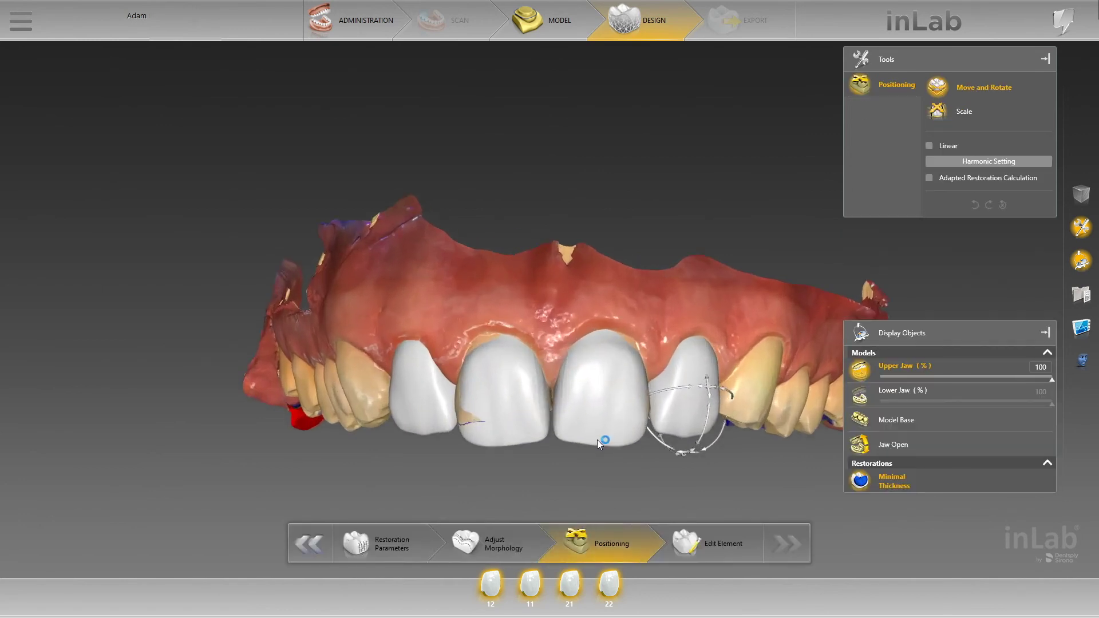
pyautogui.click(599, 439)
pyautogui.click(719, 423)
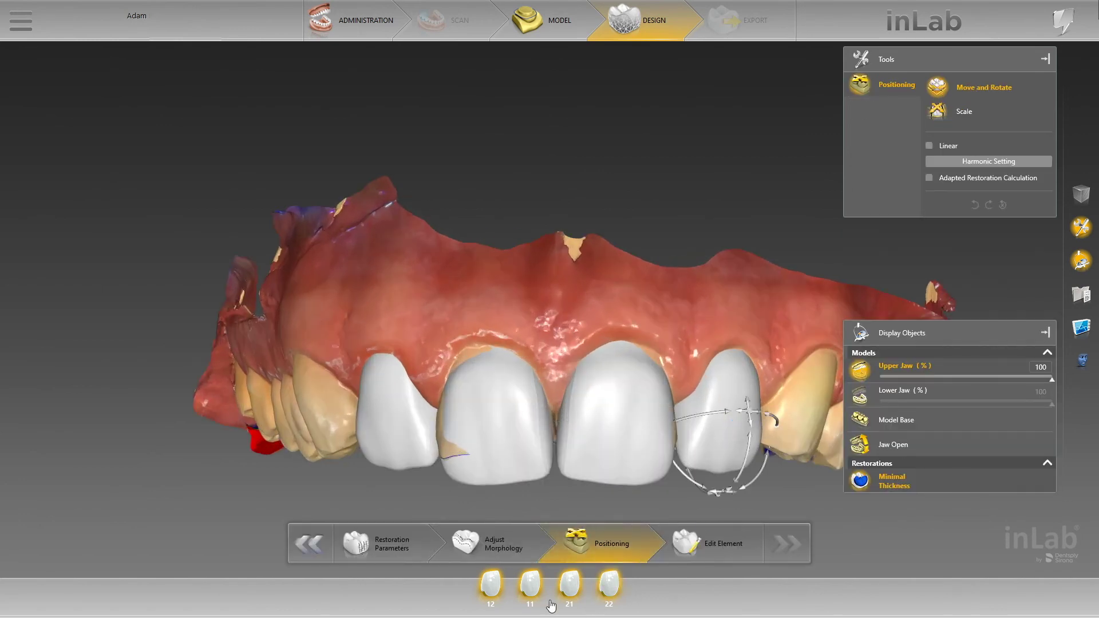
pyautogui.moveTo(626, 426)
pyautogui.moveTo(626, 427); pyautogui.dragTo(625, 421)
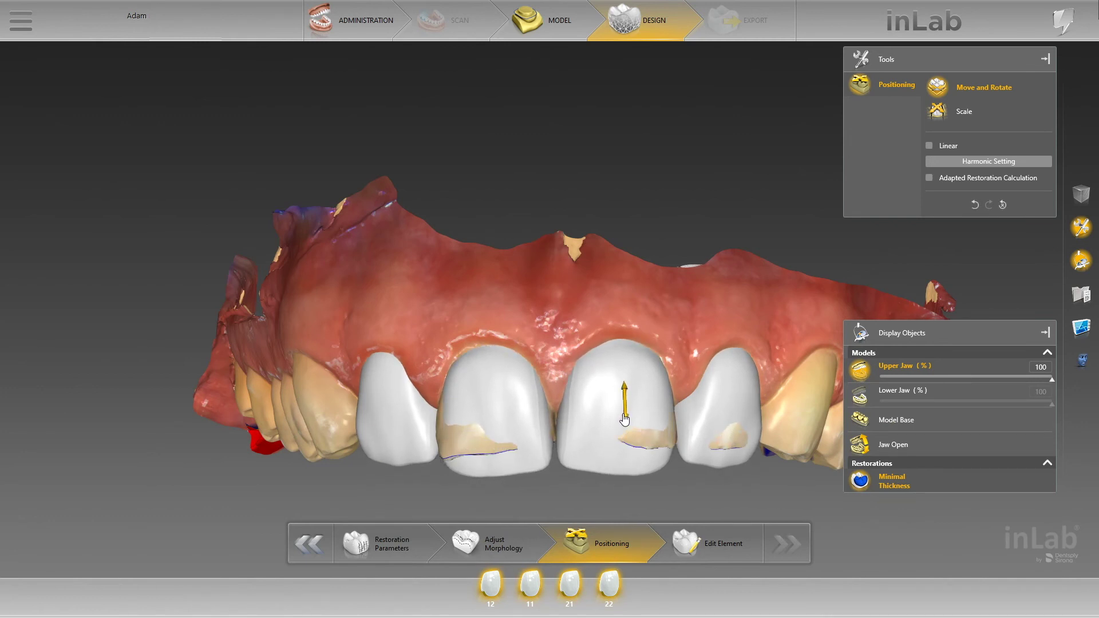
# Shift the anterior crowns' position relative to the preparations from an incisal view
pyautogui.moveTo(583, 512); pyautogui.dragTo(579, 390)
pyautogui.moveTo(579, 389); pyautogui.dragTo(734, 205, button='middle')
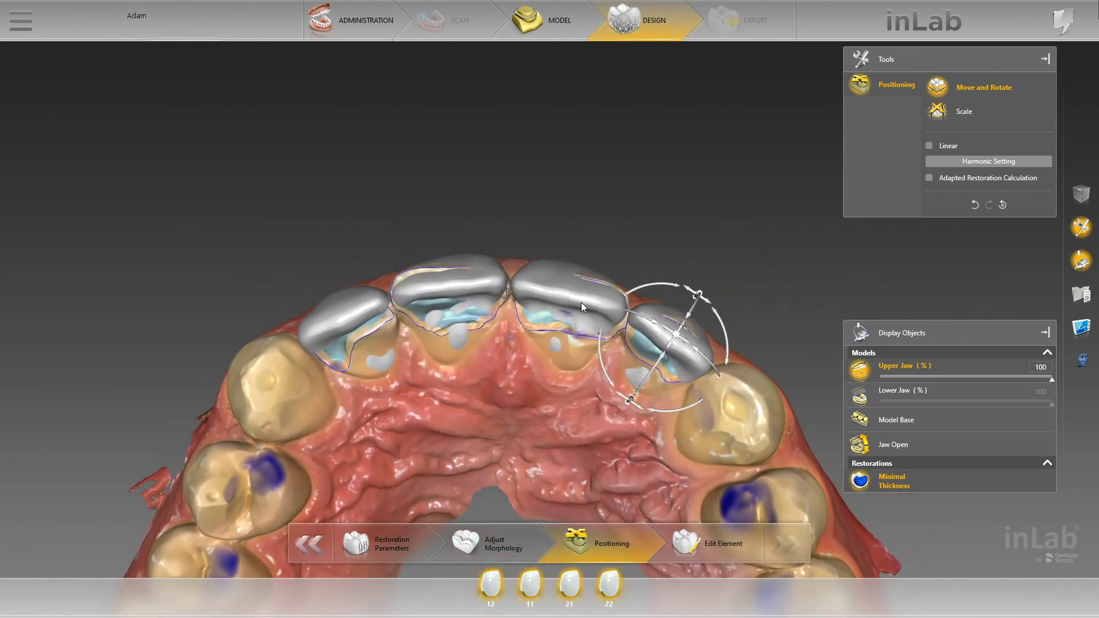
pyautogui.moveTo(580, 300); pyautogui.dragTo(579, 302)
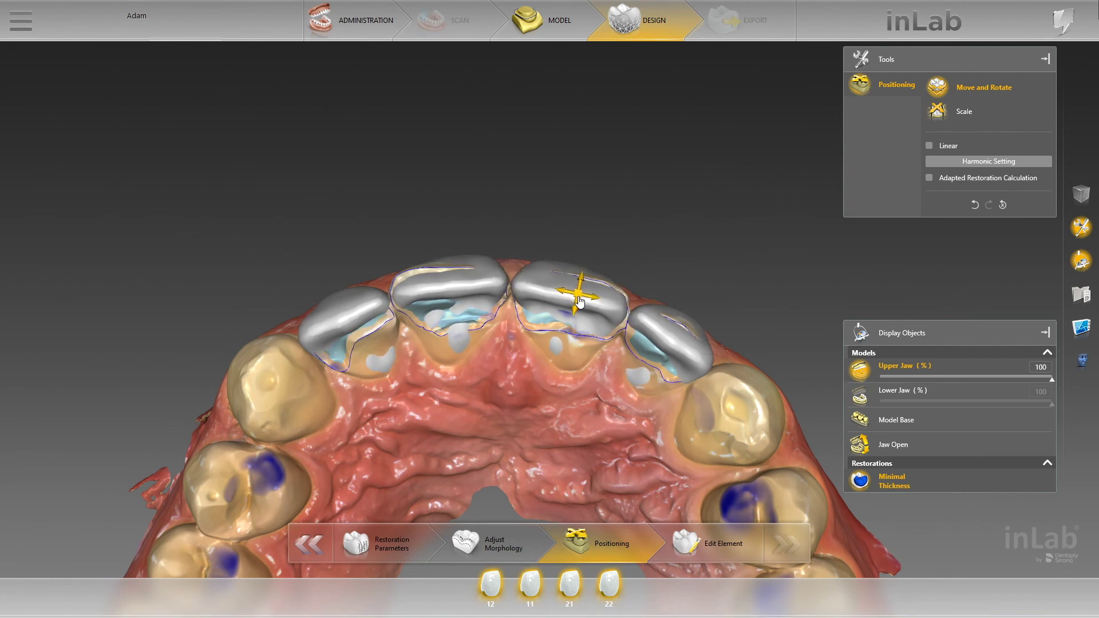